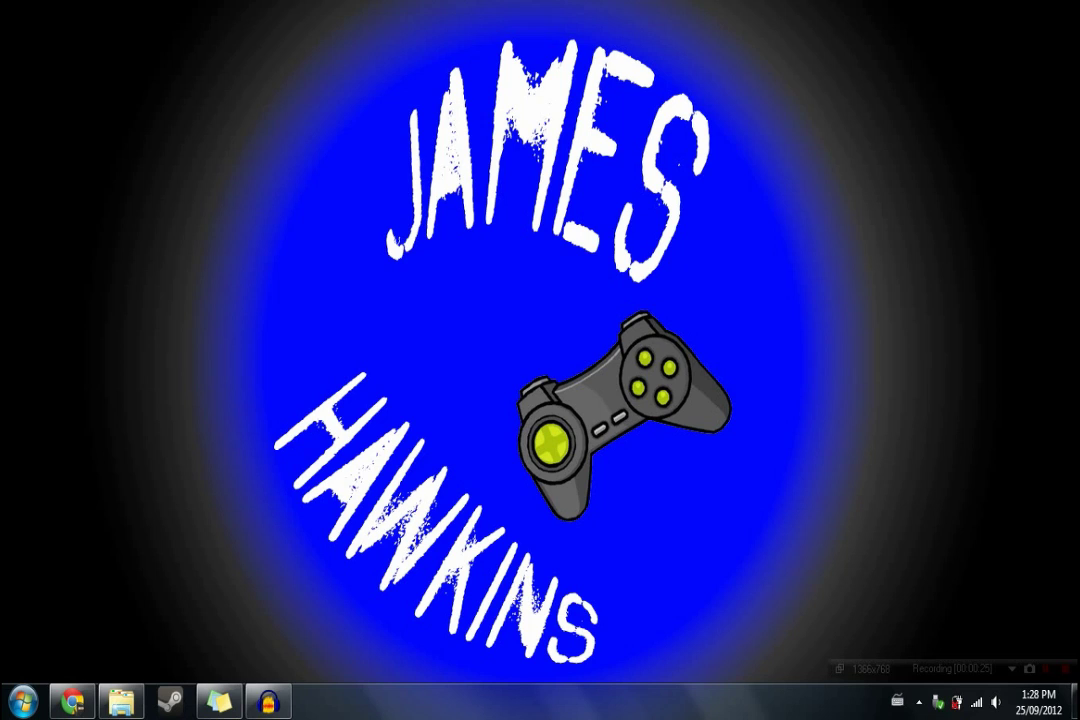
Launch WinLockR.exe from New folder and pass Security Check with the program password.
left_click(121, 701)
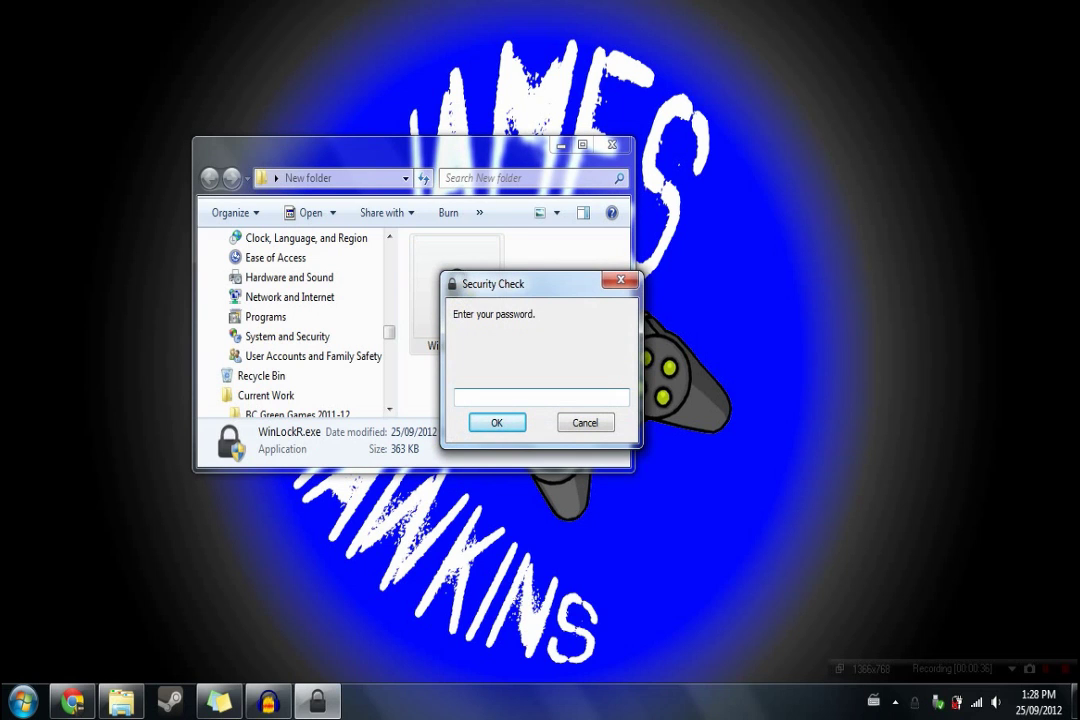
type("password")
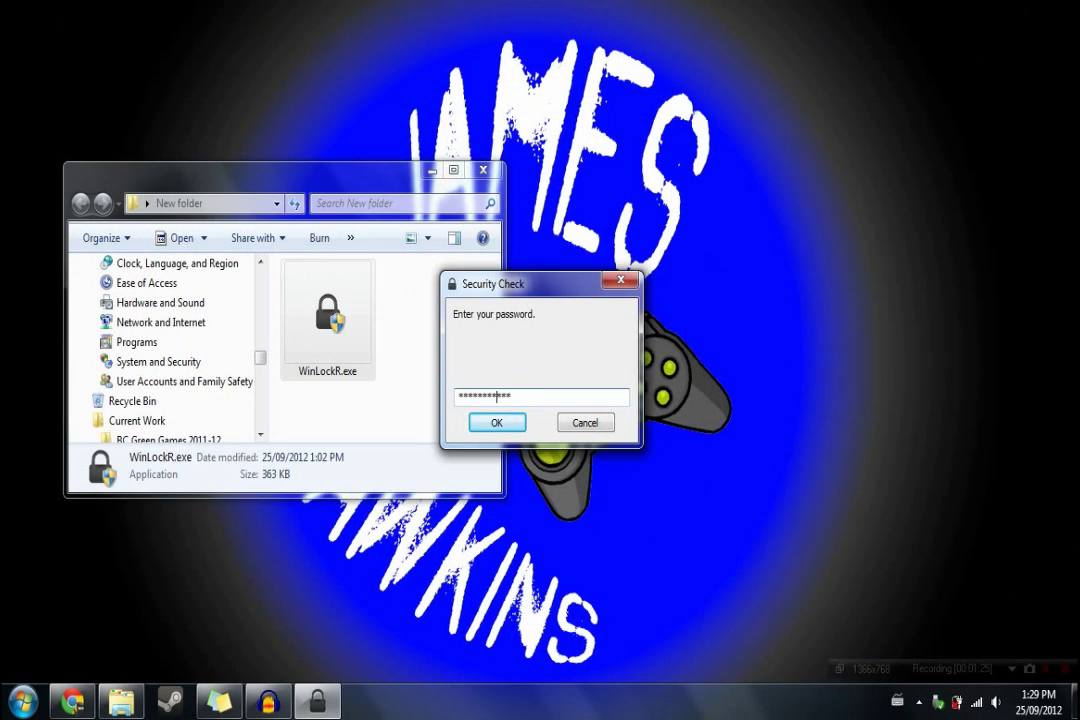
key("Return")
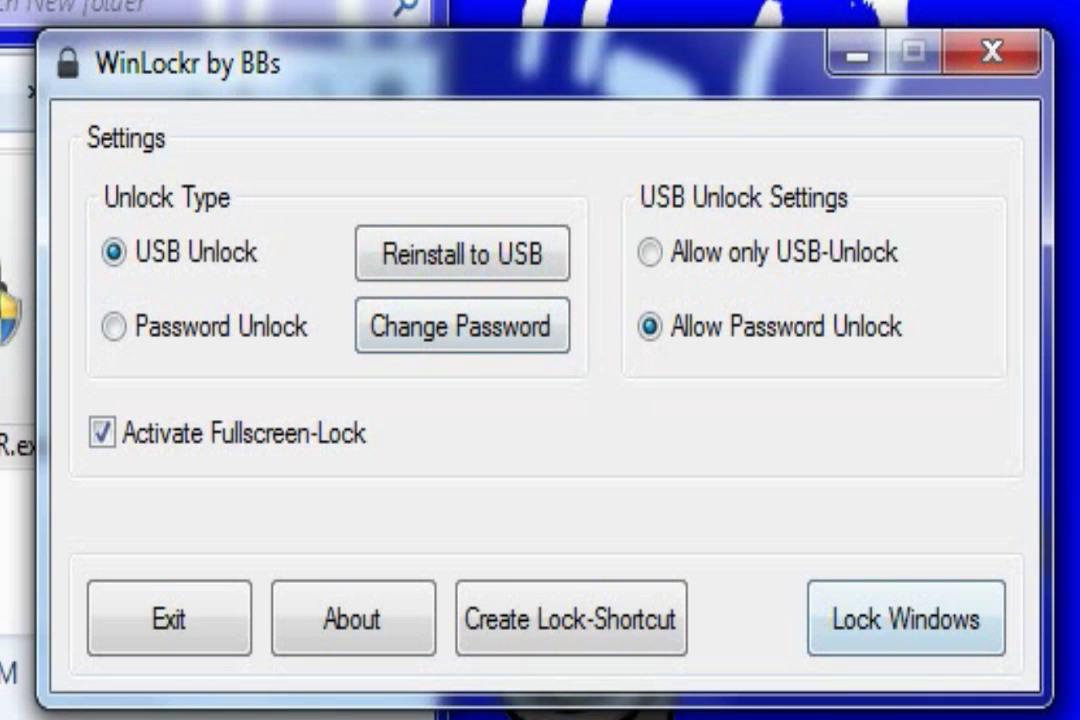
Create the WinLockr lock shortcut on the desktop and dismiss its confirmation.
left_click(570, 618)
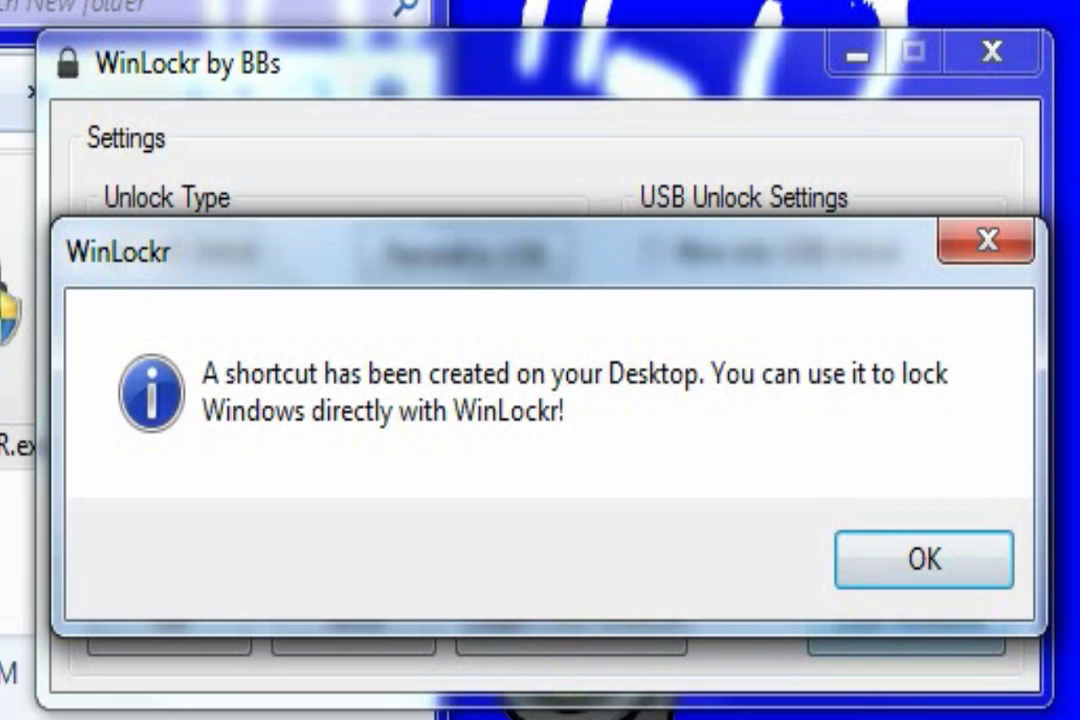
key("Return")
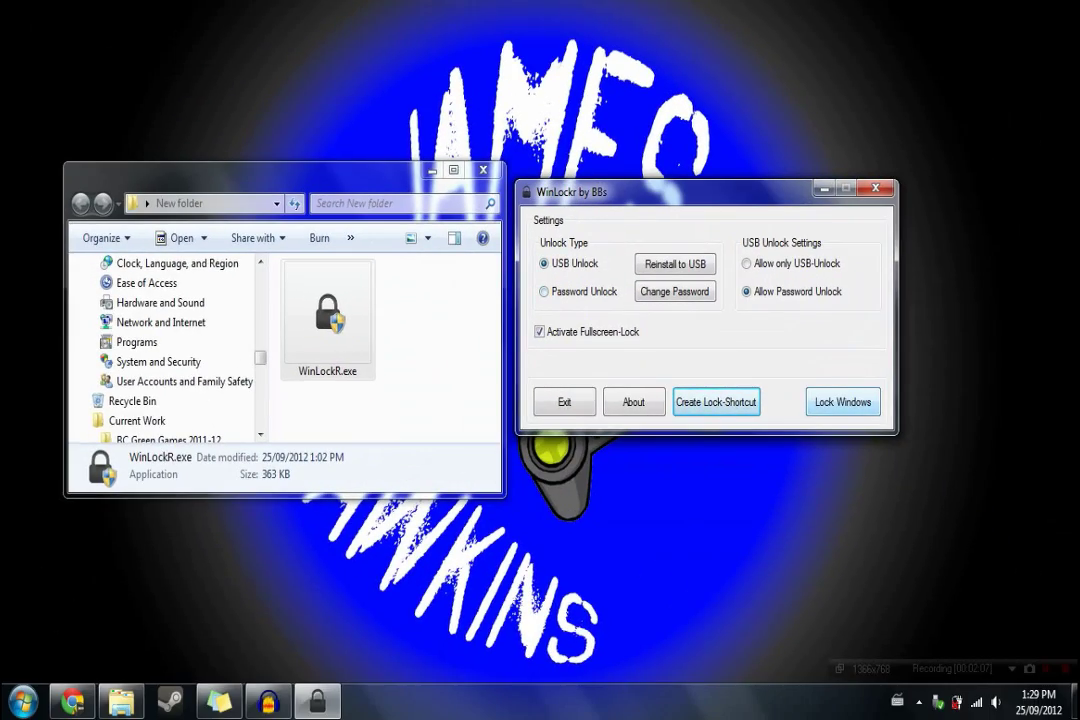
Reinstall the USB unlock key onto the Secure Digital/MMC (H:) drive and dismiss the confirmation.
left_click(328, 315)
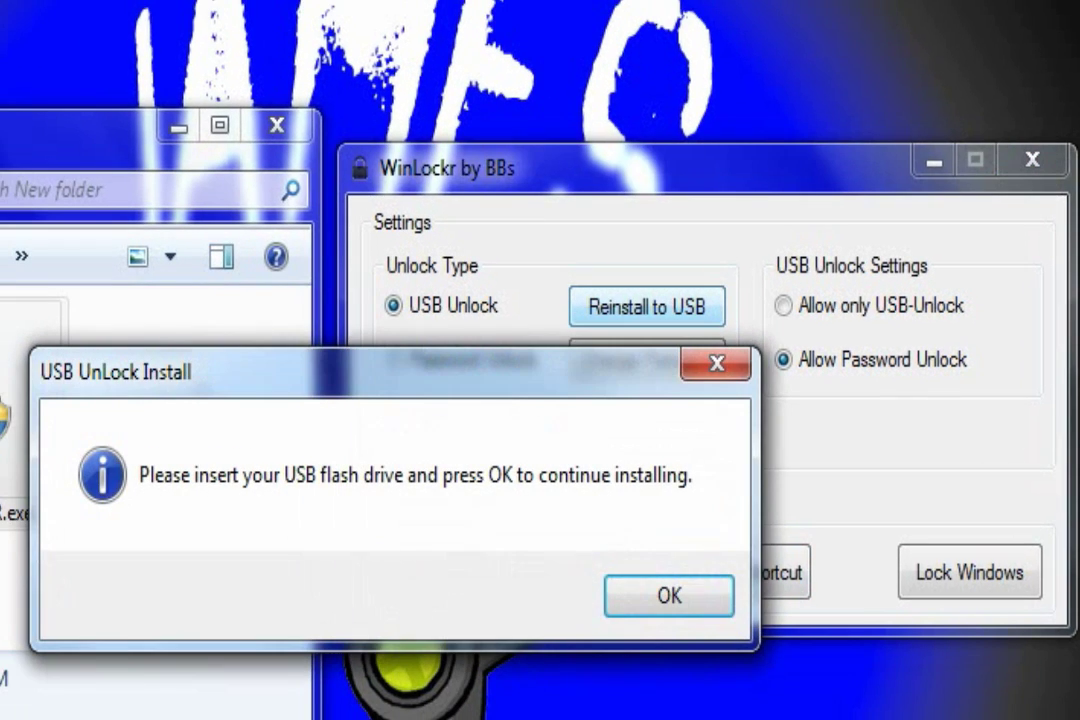
key("Return")
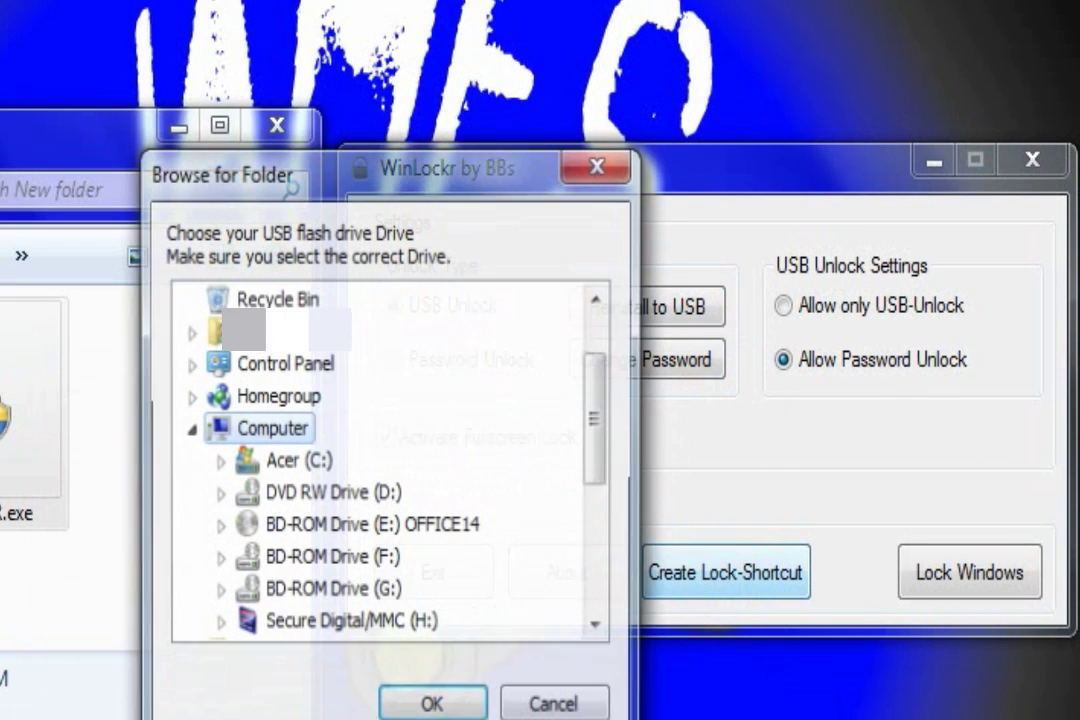
key("Down")
key("Down")
key("Down")
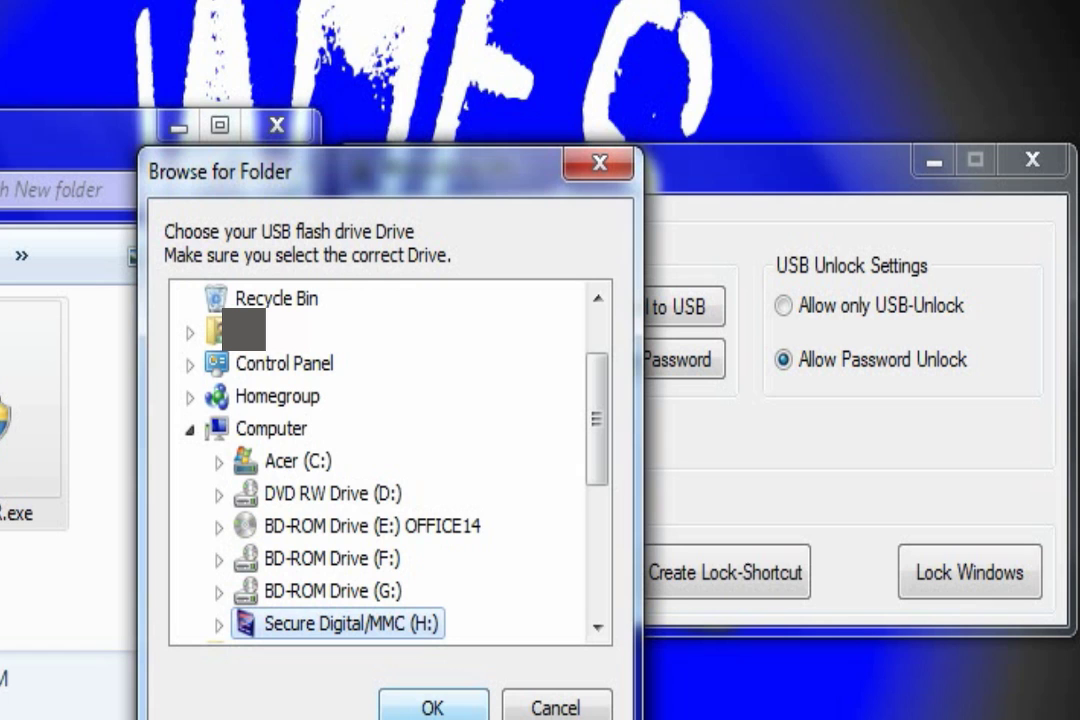
key("Return")
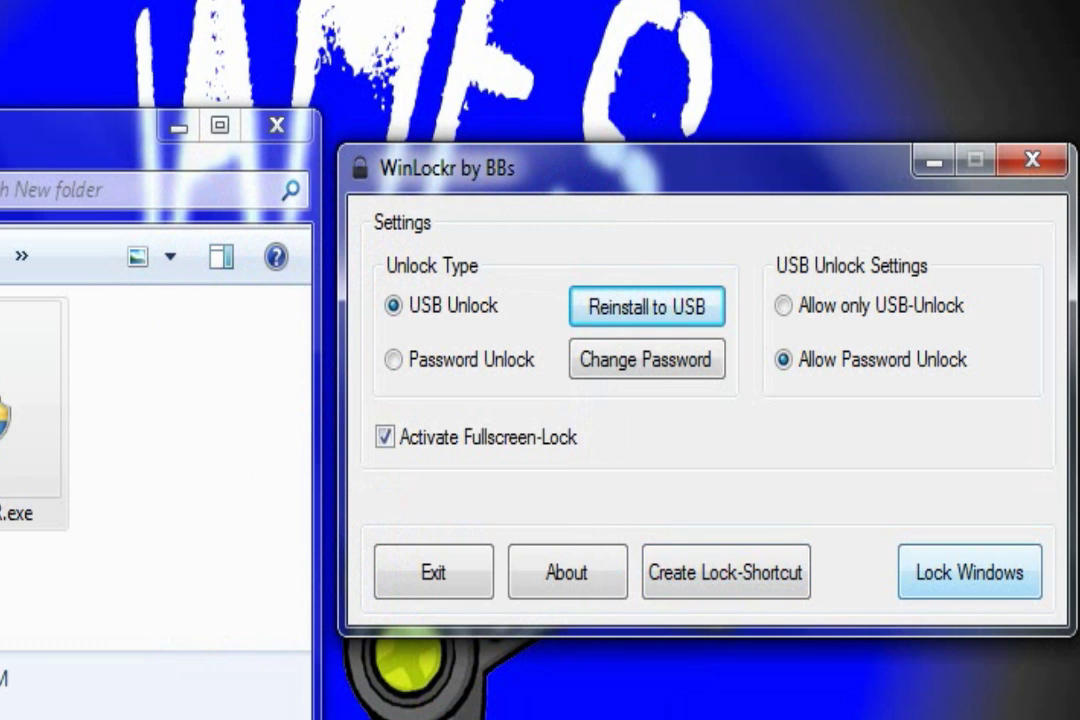
key("Return")
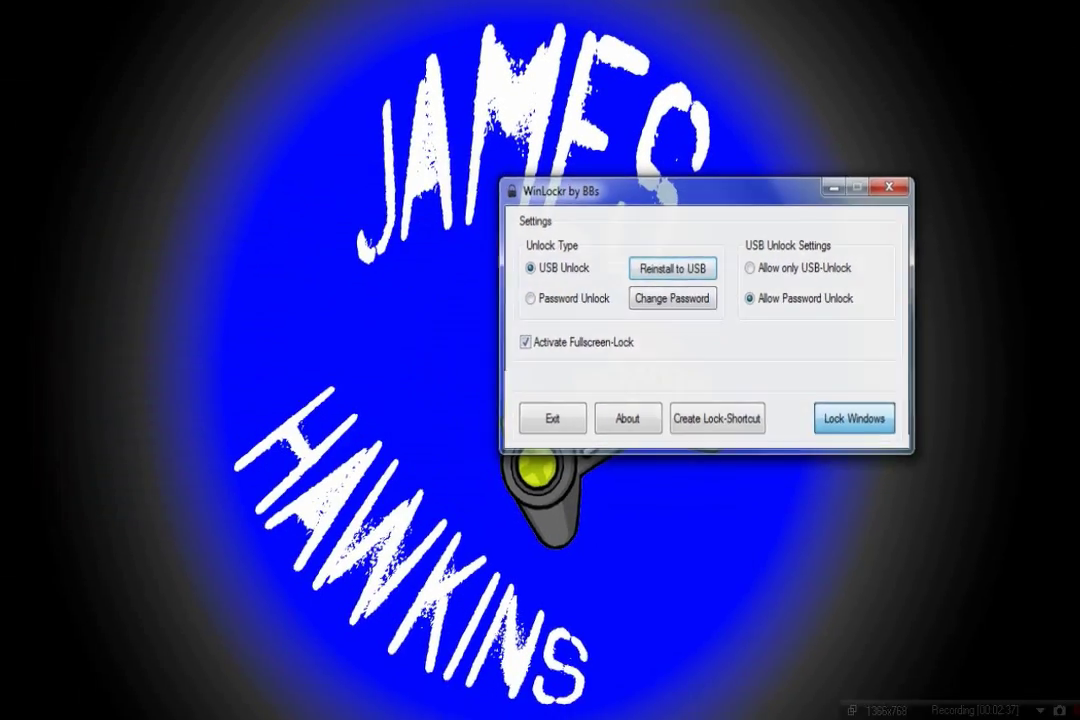
Lock Windows full-screen and submit wrong passwords in the Password Unlock box.
key("Return")
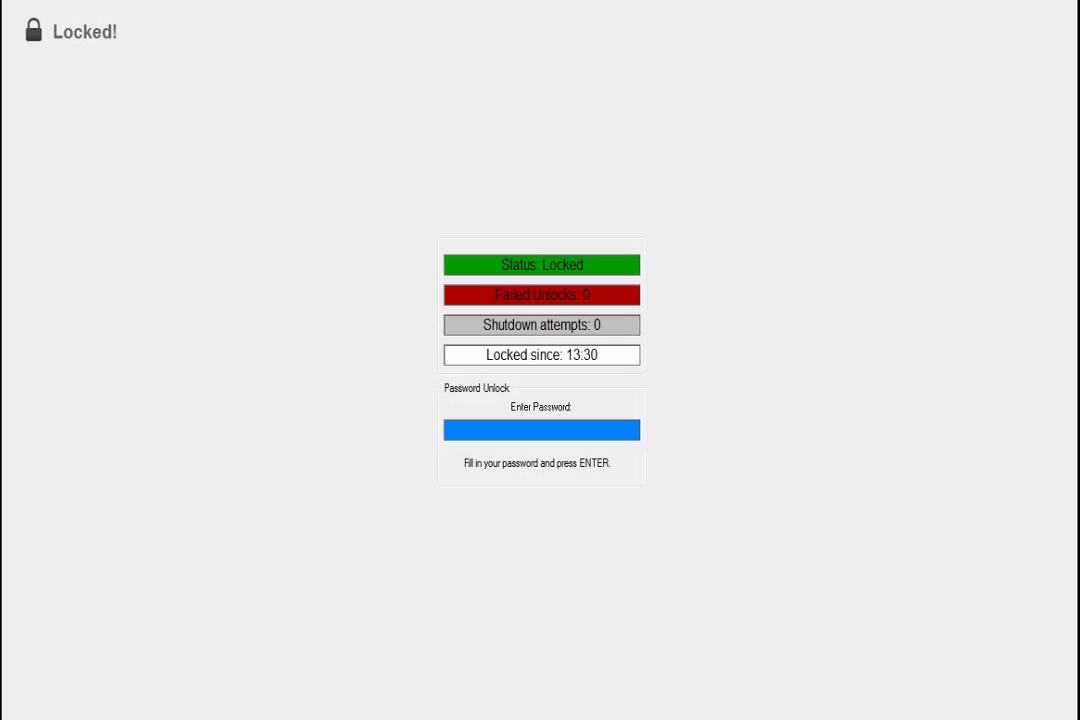
key("Return")
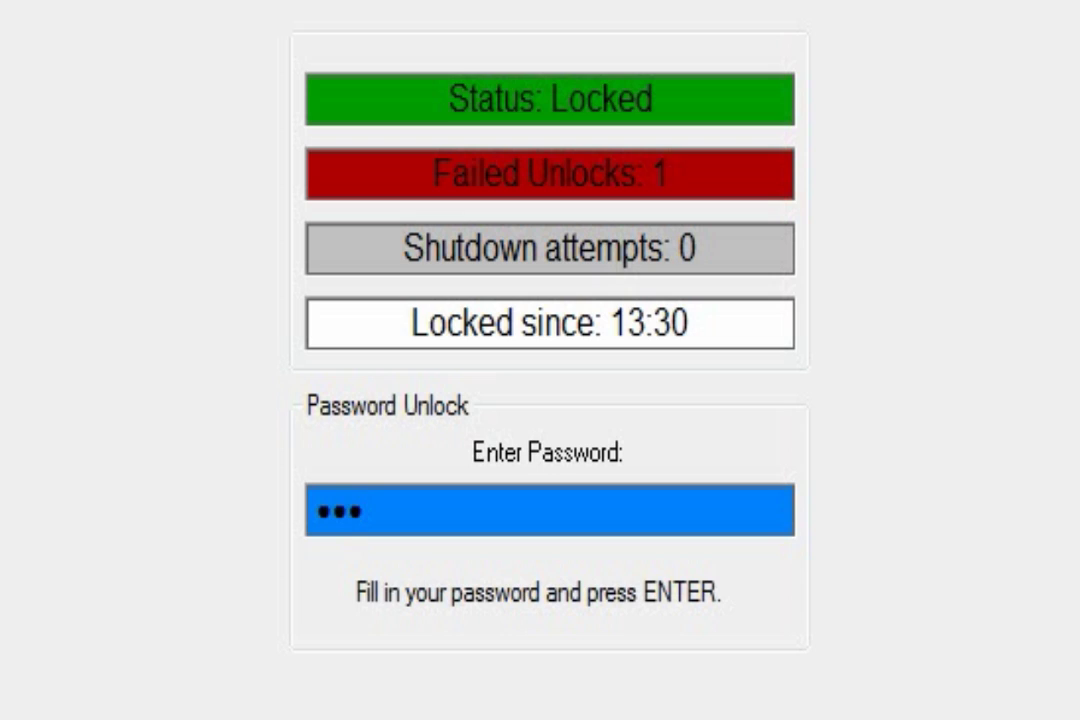
key("Return")
Clear the password box and test another incorrect password.
key("BackSpace")
key("BackSpace")
key("BackSpace")
key("Return")
key("BackSpace")
key("BackSpace")
key("BackSpace")
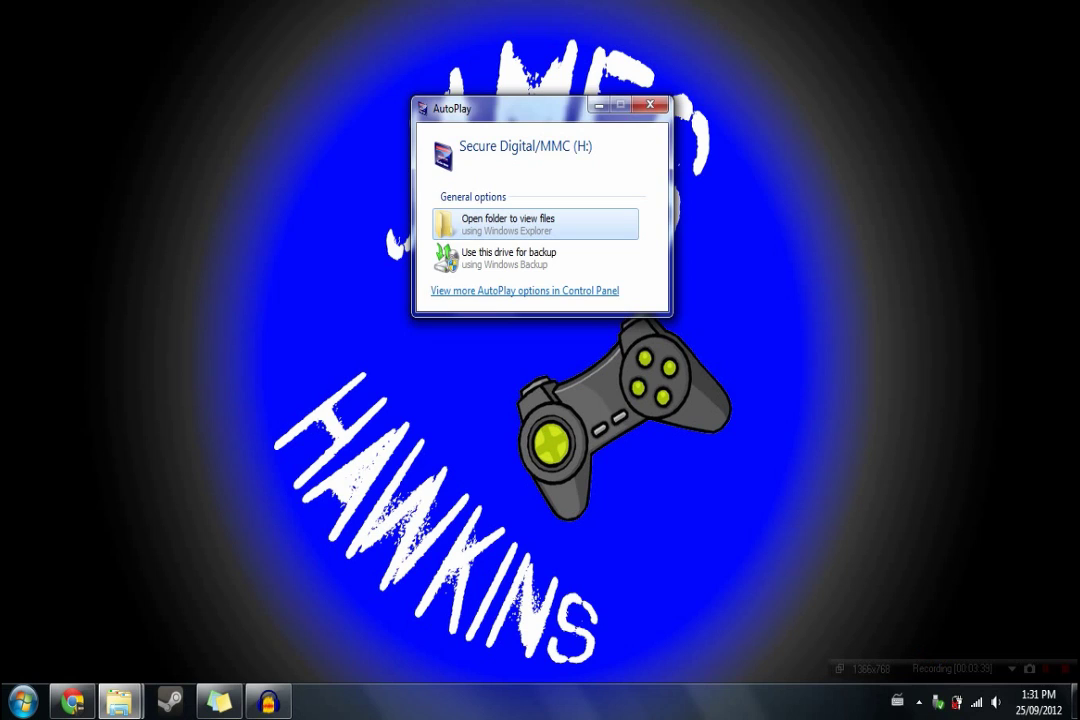
Close the SD card's AutoPlay prompt, rerun WinLockR.exe and enter the program password.
key("Escape")
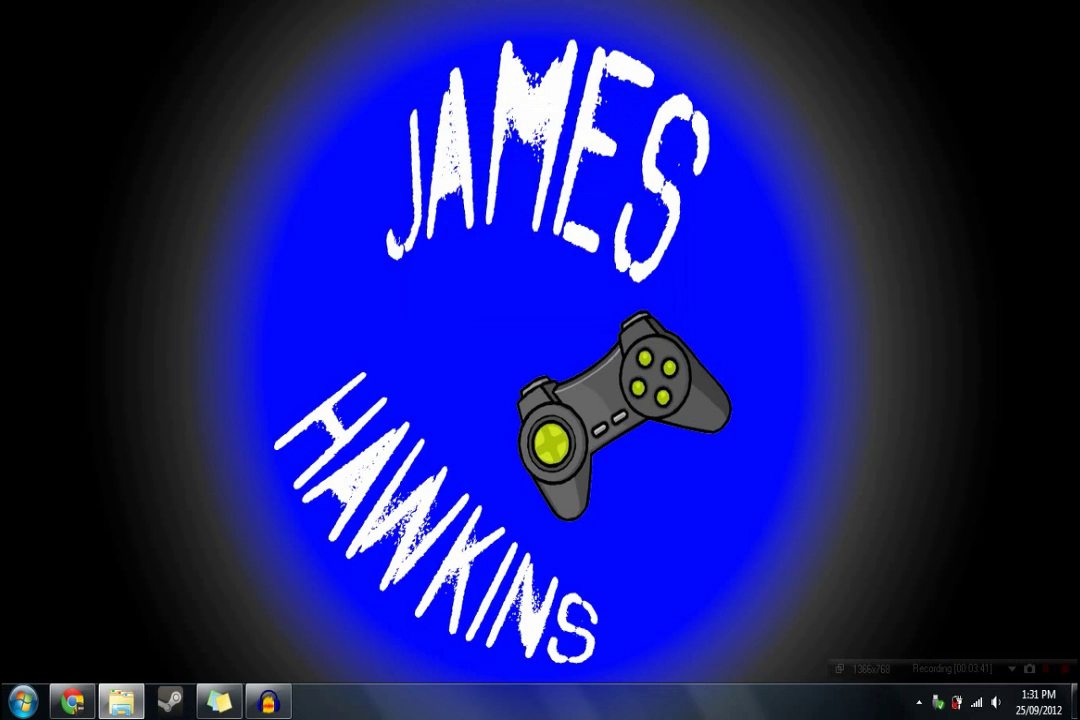
key("Return")
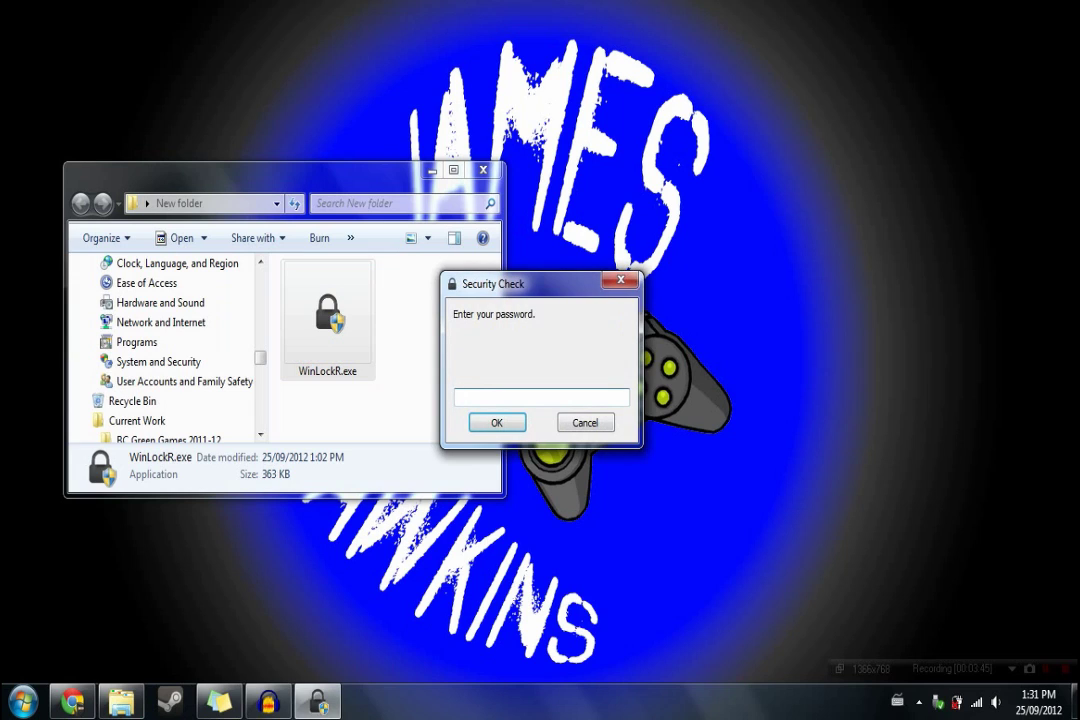
type("******")
type("*******")
key("Return")
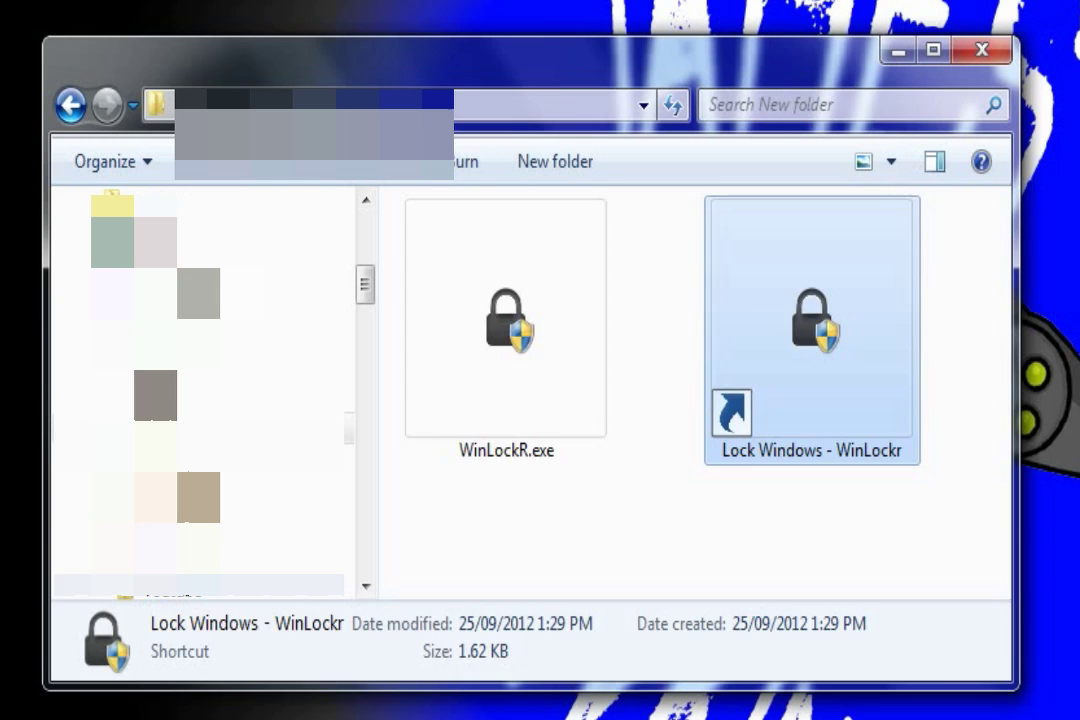
Run the Lock Windows - WinLockr shortcut in New folder to lock Windows full-screen.
key("Left")
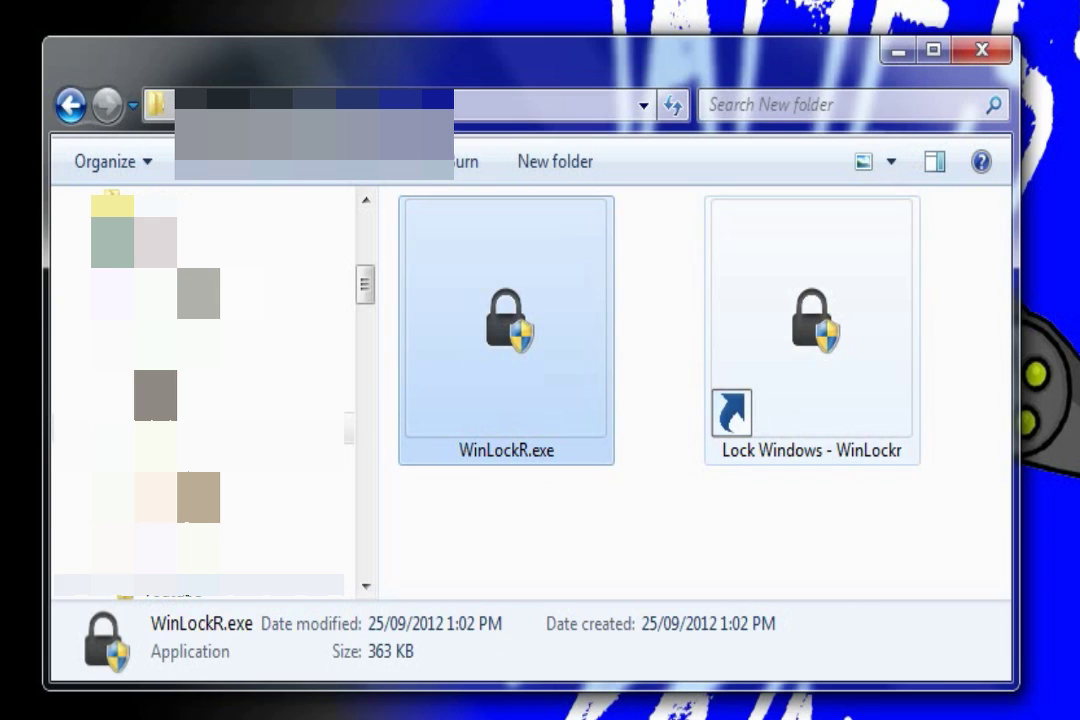
key("Right")
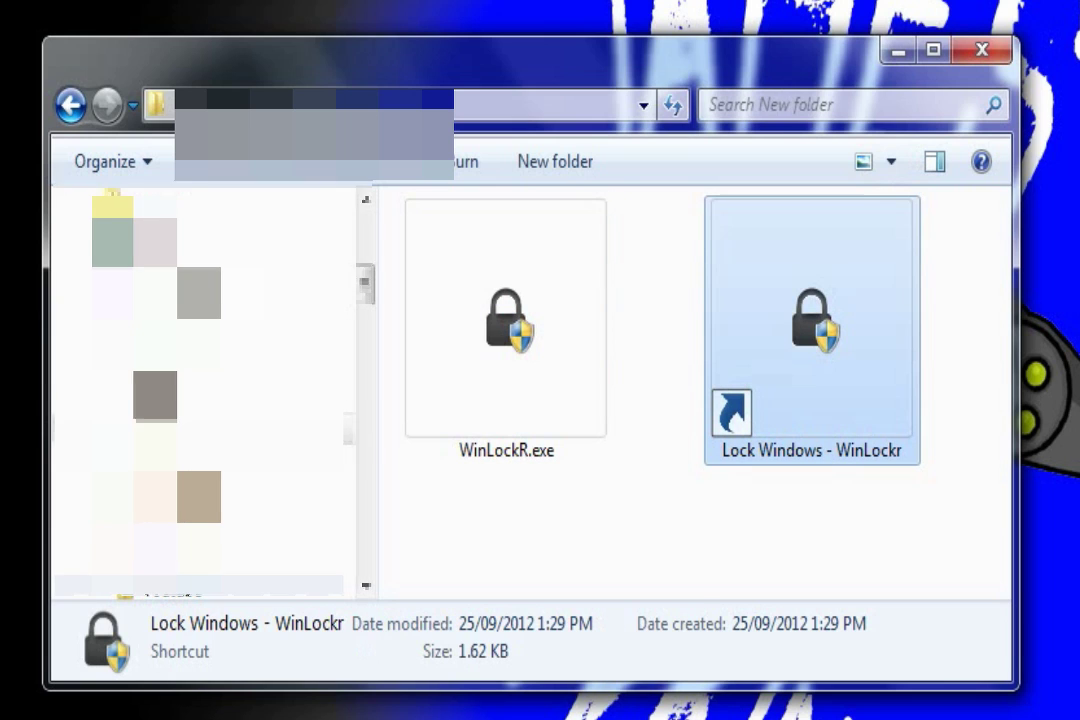
key("Return")
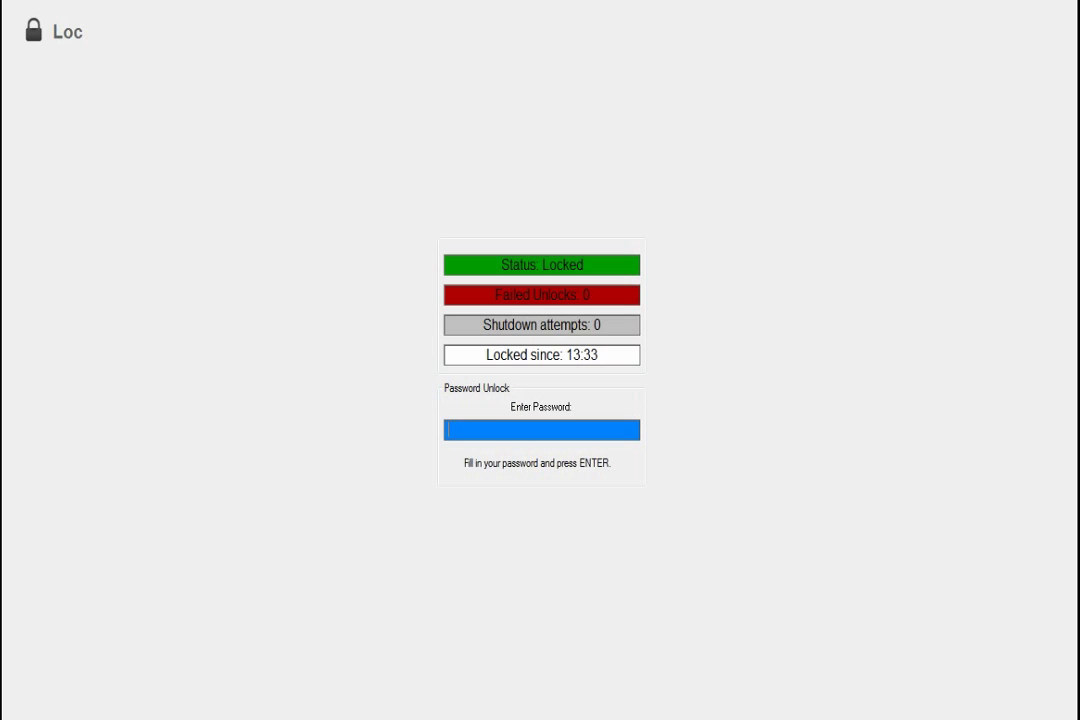
Submit two rejected passwords in the Enter Password box, then clear it and type the password again.
type("●●●●●")
key("Return")
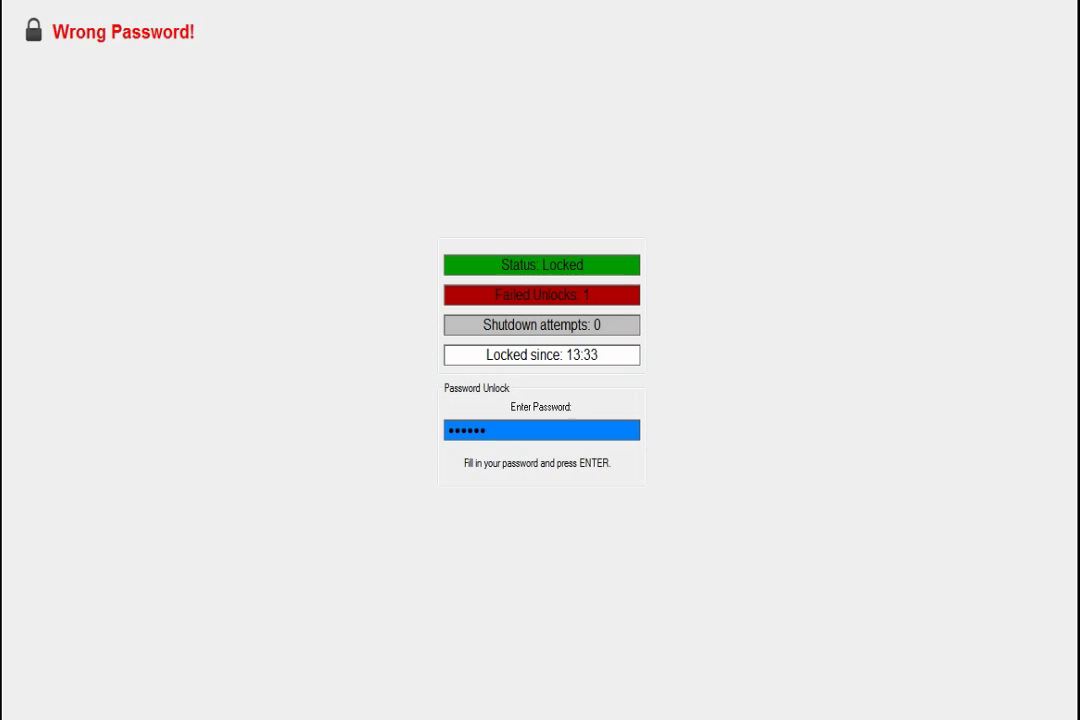
key("BackSpace")
key("BackSpace")
key("BackSpace")
key("BackSpace")
key("BackSpace")
type("●●●●●")
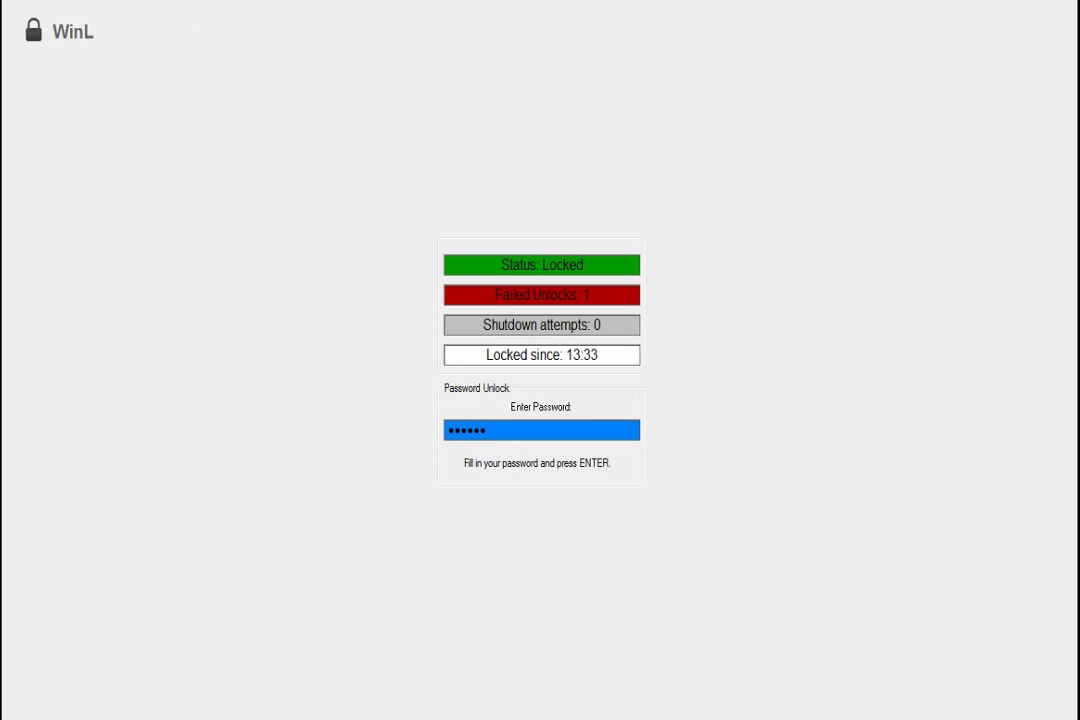
type("●●●●●●●●")
key("Return")
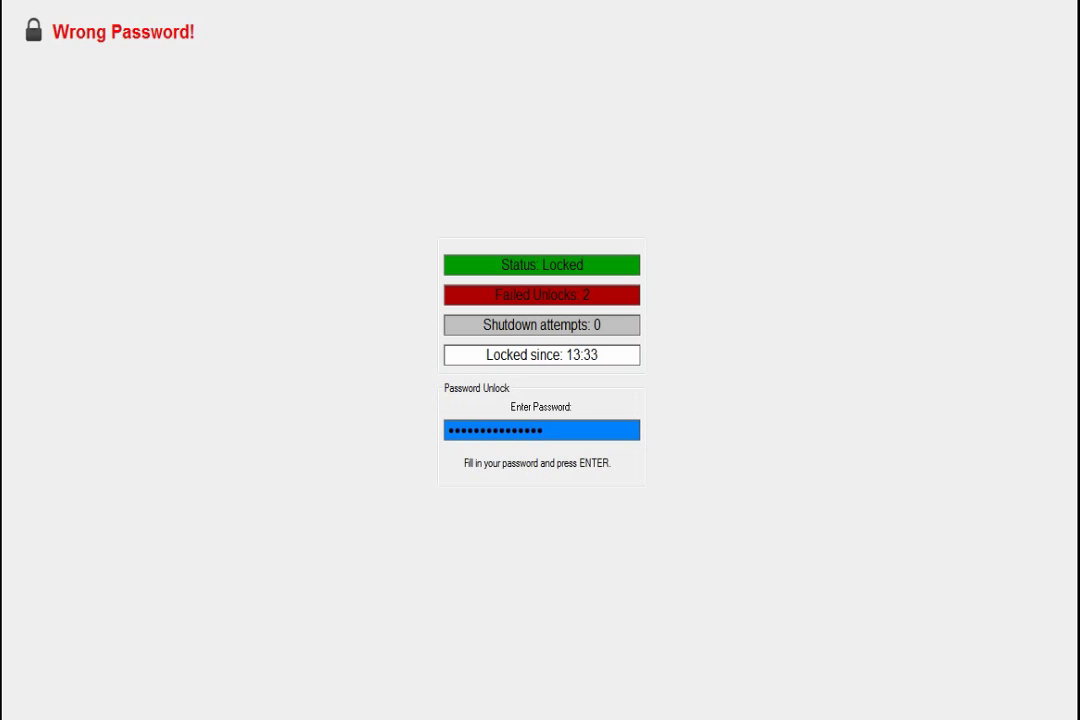
key("BackSpace")
key("BackSpace")
key("BackSpace")
key("BackSpace")
key("BackSpace")
key("BackSpace")
type("●●●●●●")
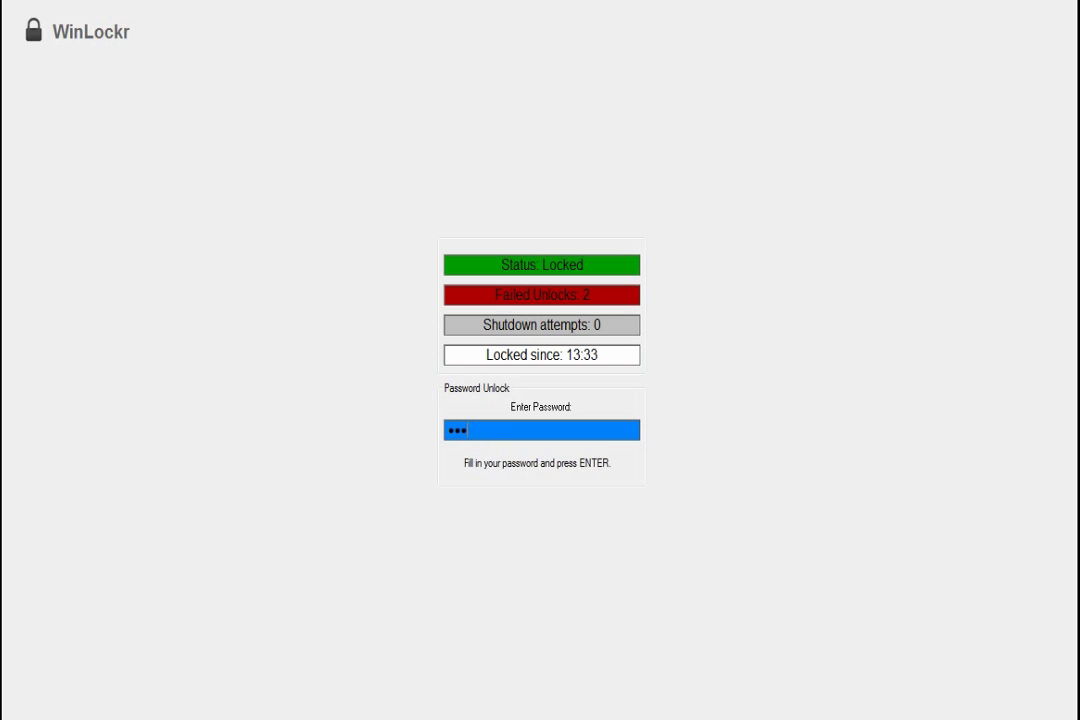
type("●●●●●●●")
key("Return")
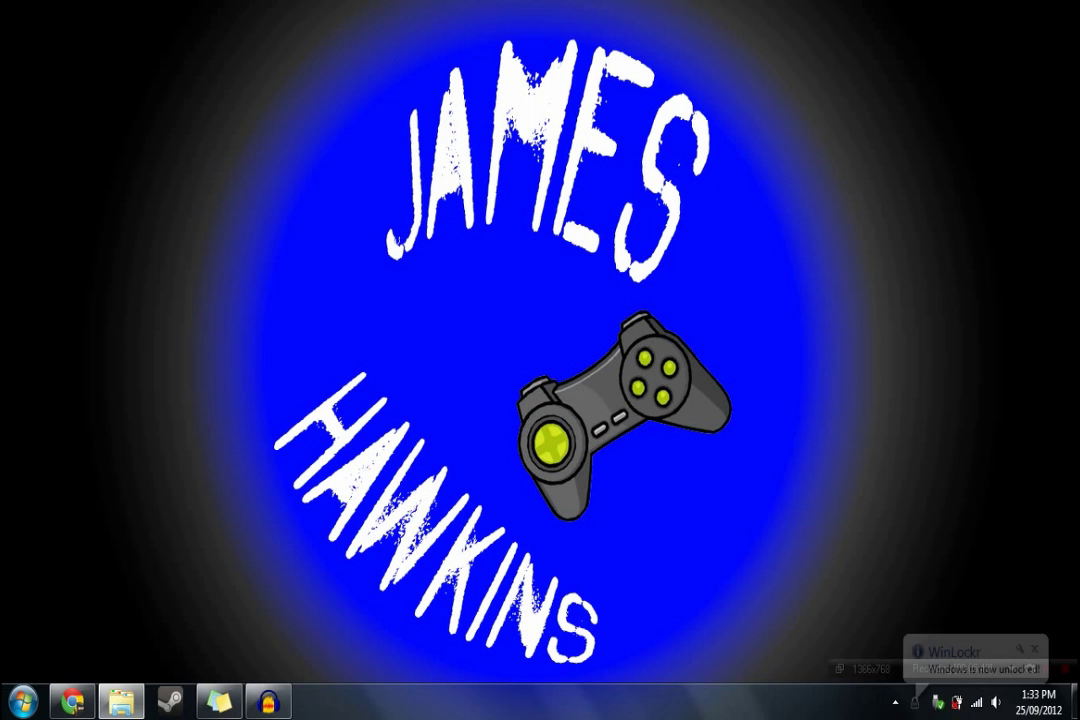